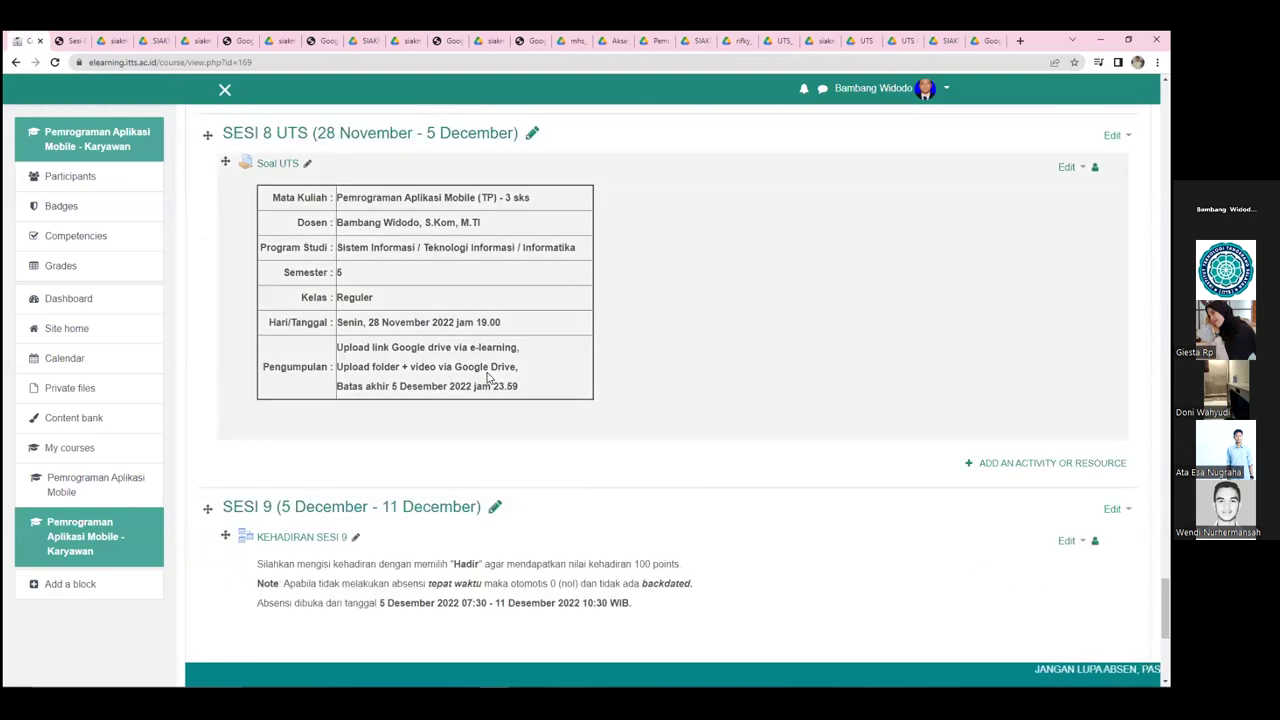
pyautogui.scroll(-1, 489, 377)
# - Scroll the course page to the Sesi 8 UTS section with the Soal UTS assignment
pyautogui.scroll(2, 485, 375)
# - Open the Soal UTS assignment and view all submissions from its Grading summary
pyautogui.click(278, 286)
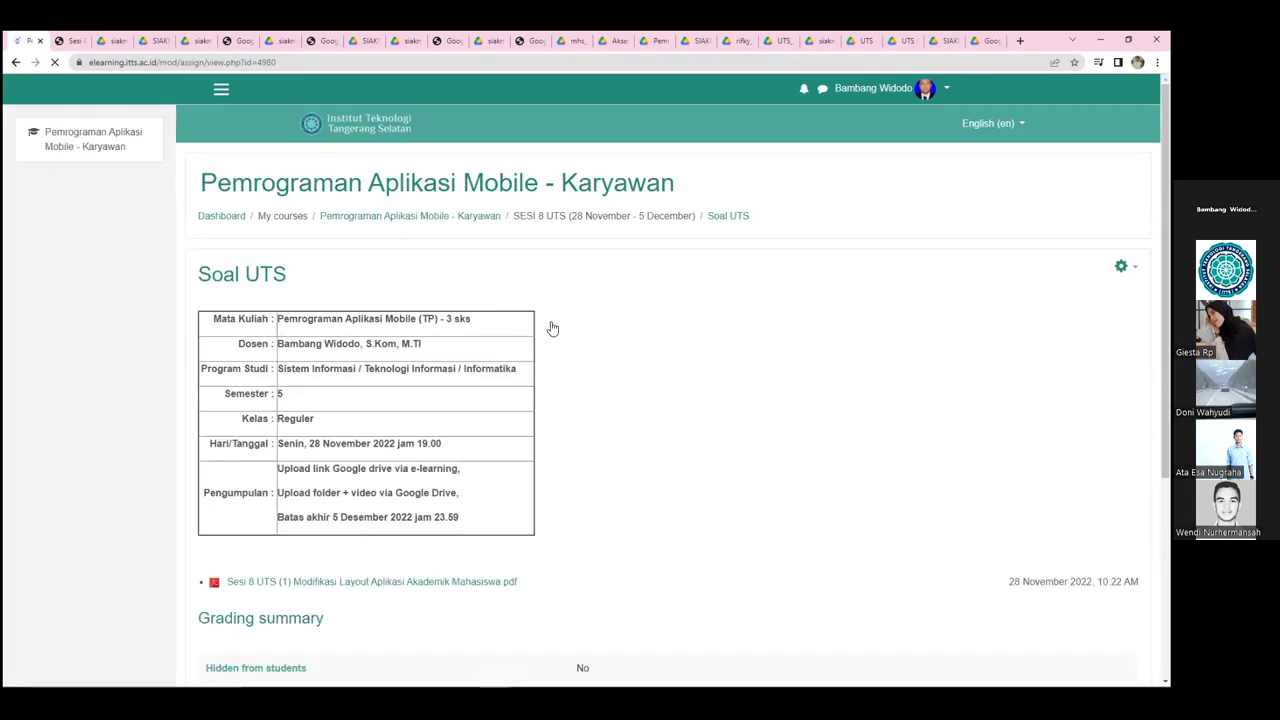
pyautogui.scroll(-4, 552, 328)
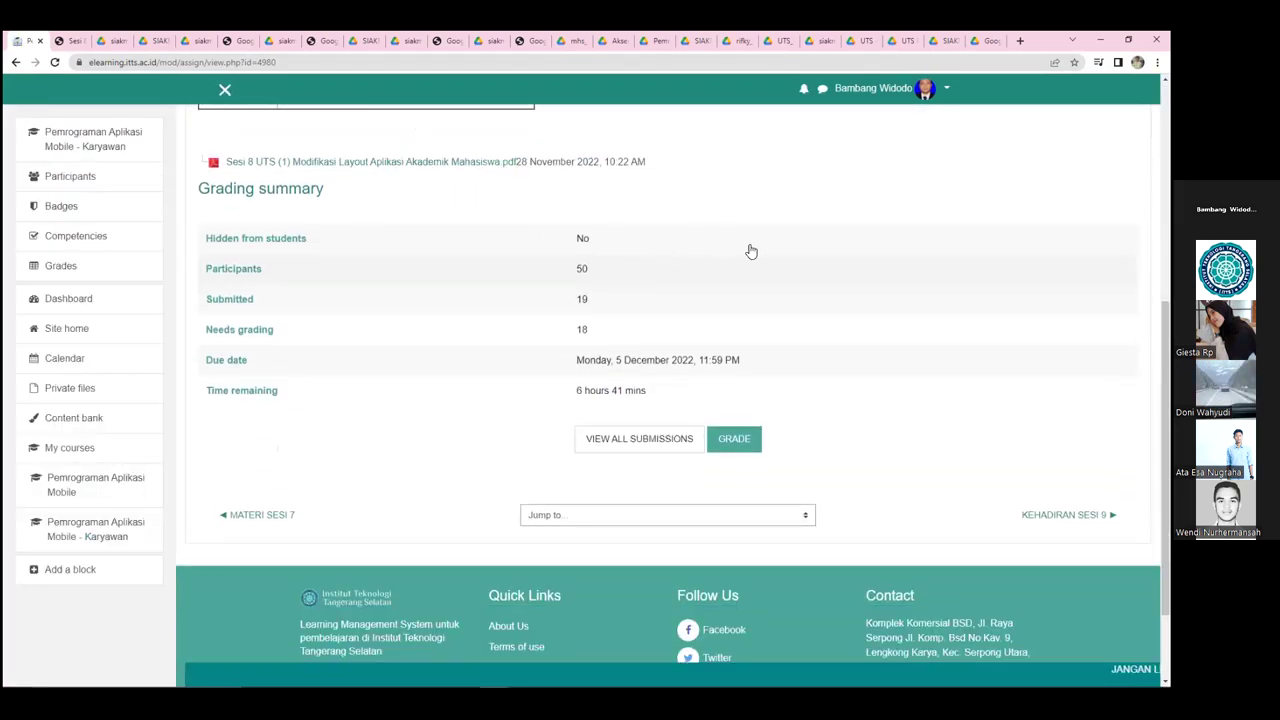
pyautogui.scroll(-1, 751, 277)
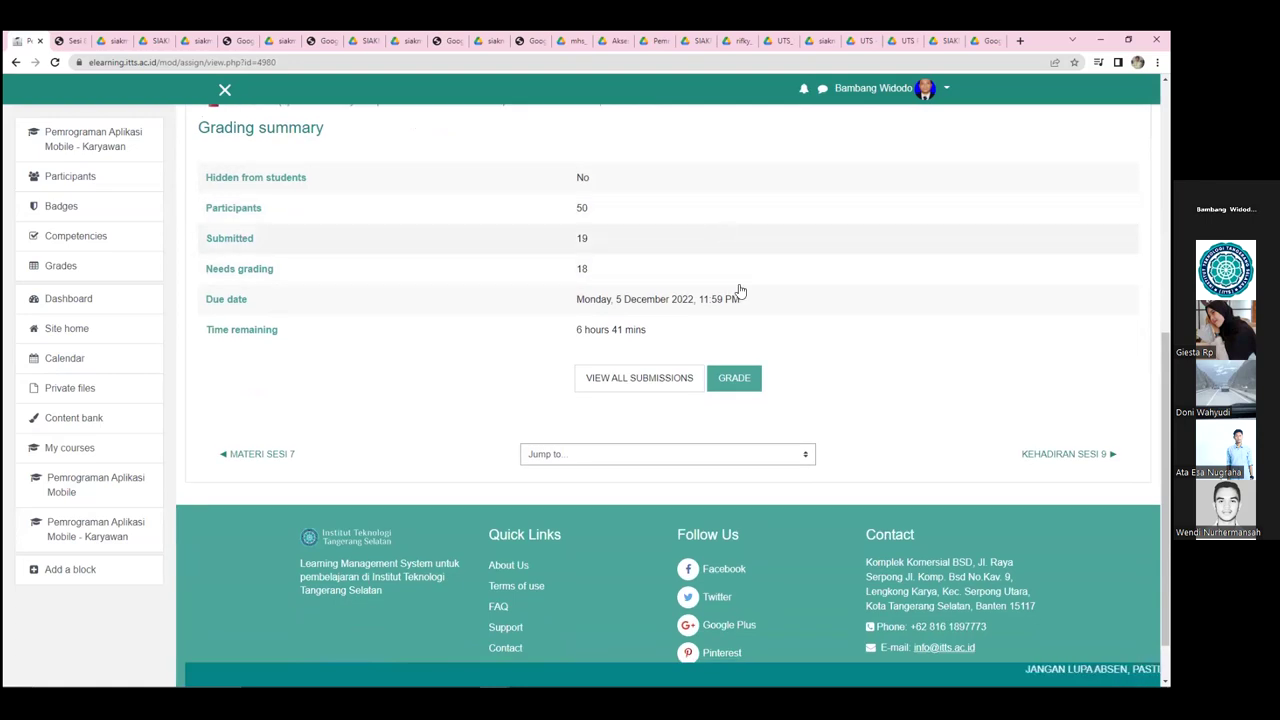
pyautogui.click(652, 382)
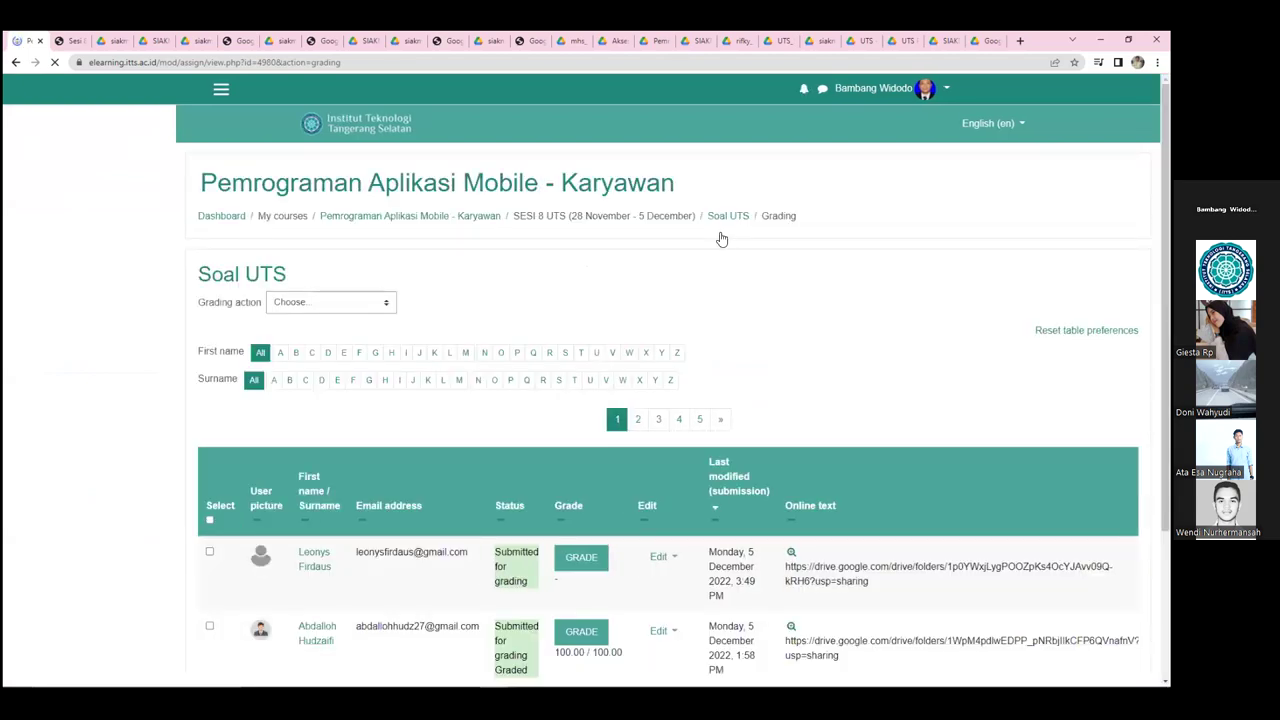
# - Select the second submission's Google Drive folder link in the grading table
pyautogui.scroll(-3, 722, 239)
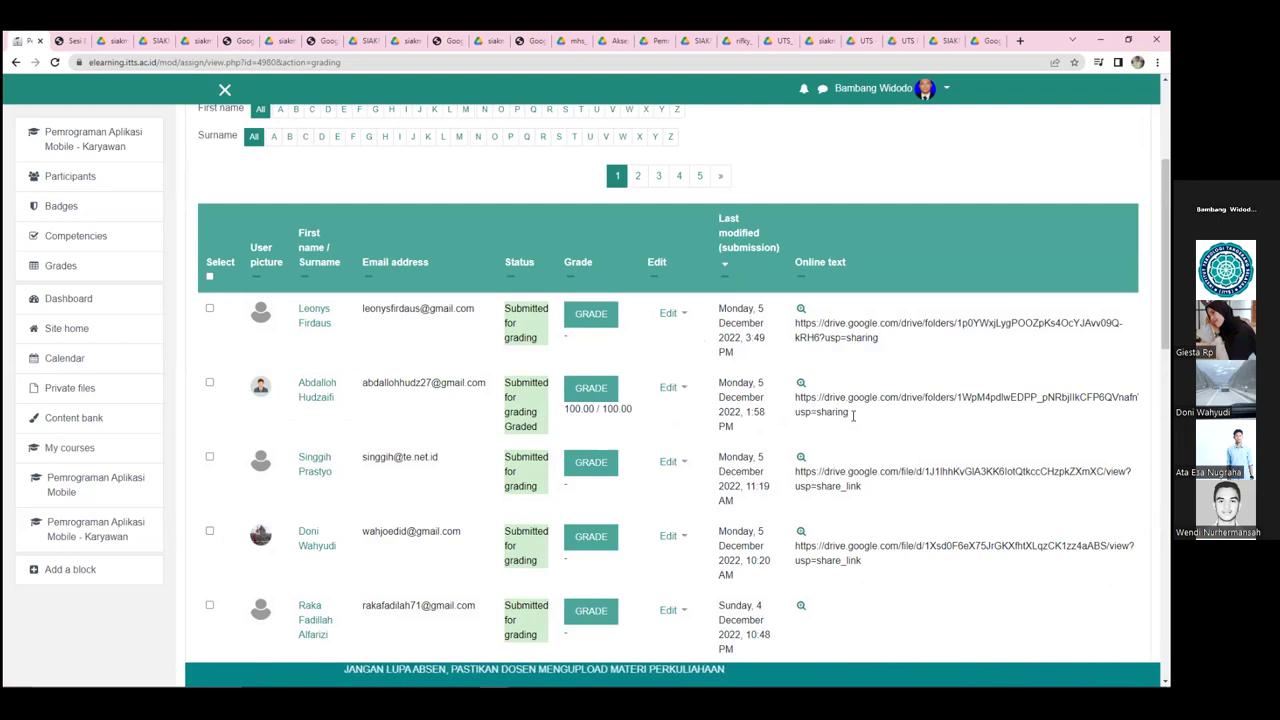
pyautogui.moveTo(846, 415); pyautogui.dragTo(797, 408)
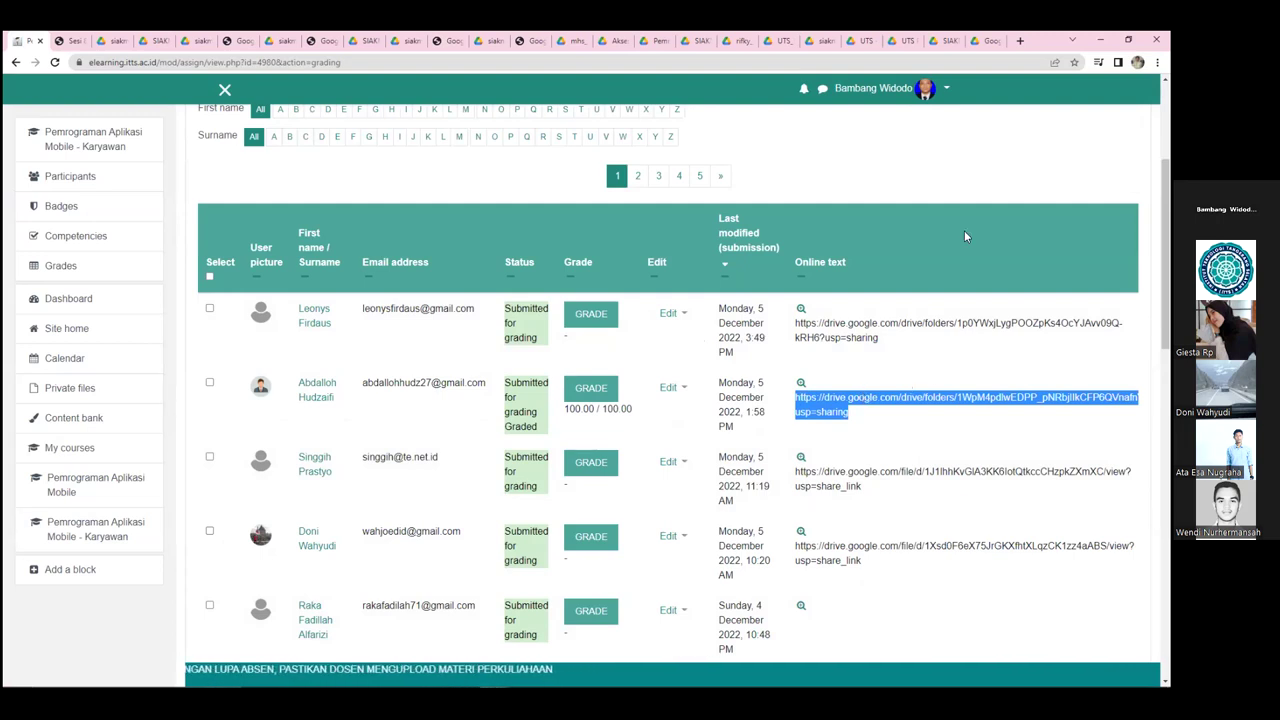
# - Load the copied Google Drive folder link in a new browser tab
pyautogui.click(1020, 40)
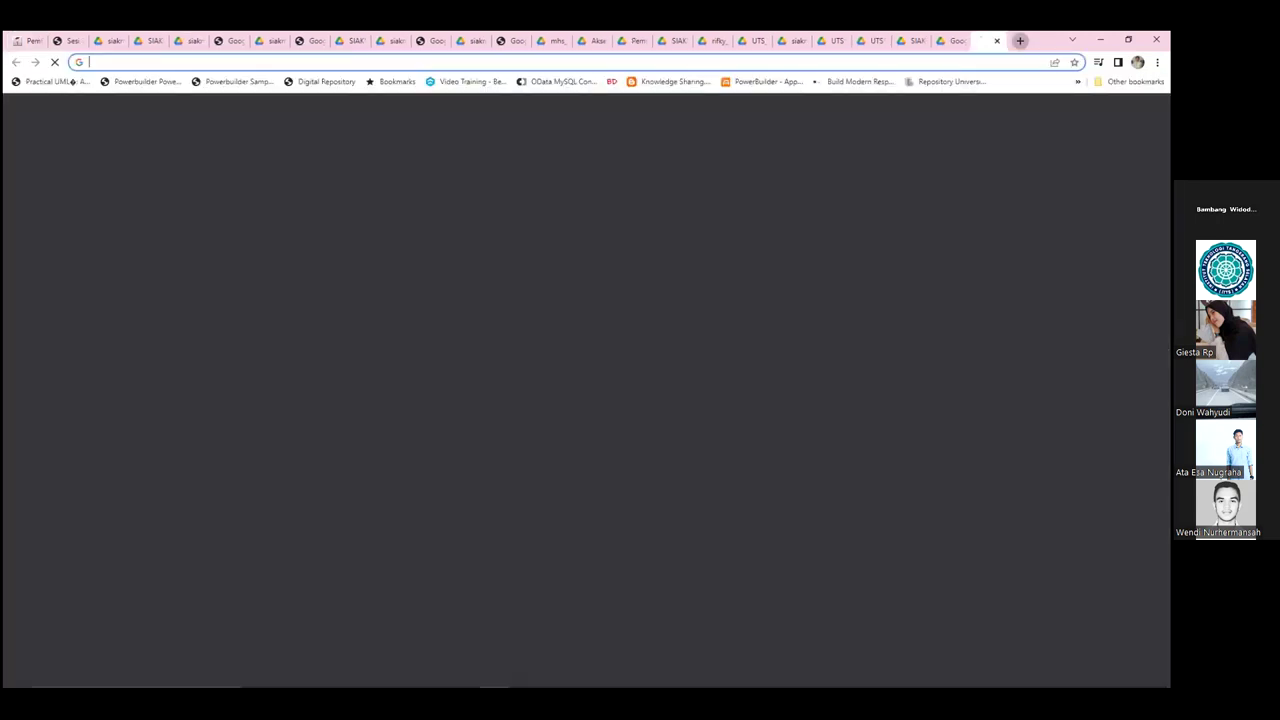
pyautogui.press('Return')
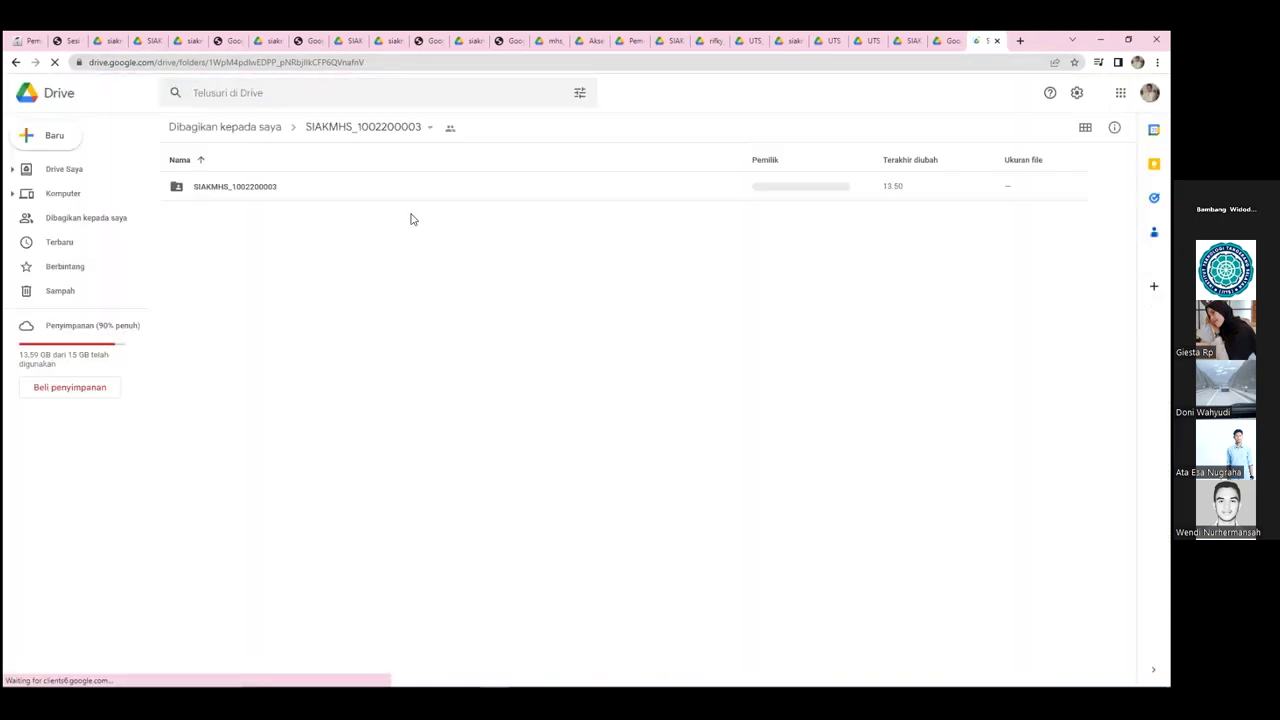
pyautogui.doubleClick(216, 197)
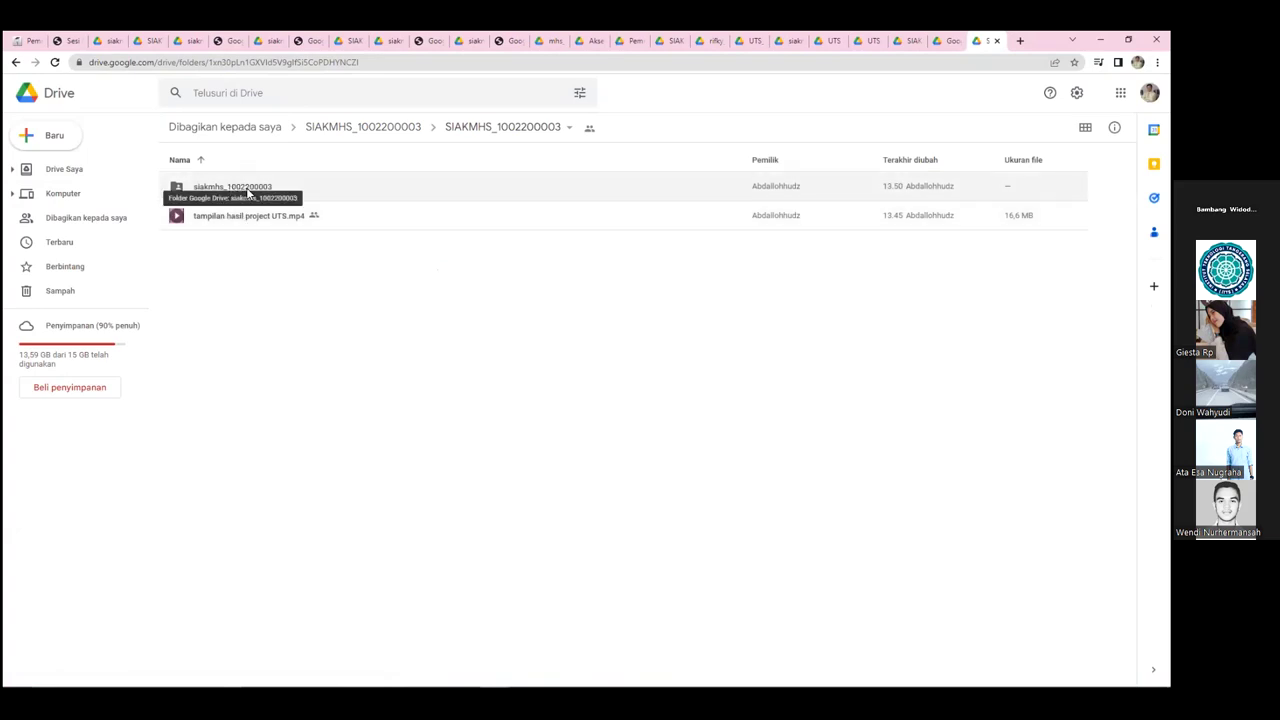
pyautogui.doubleClick(248, 194)
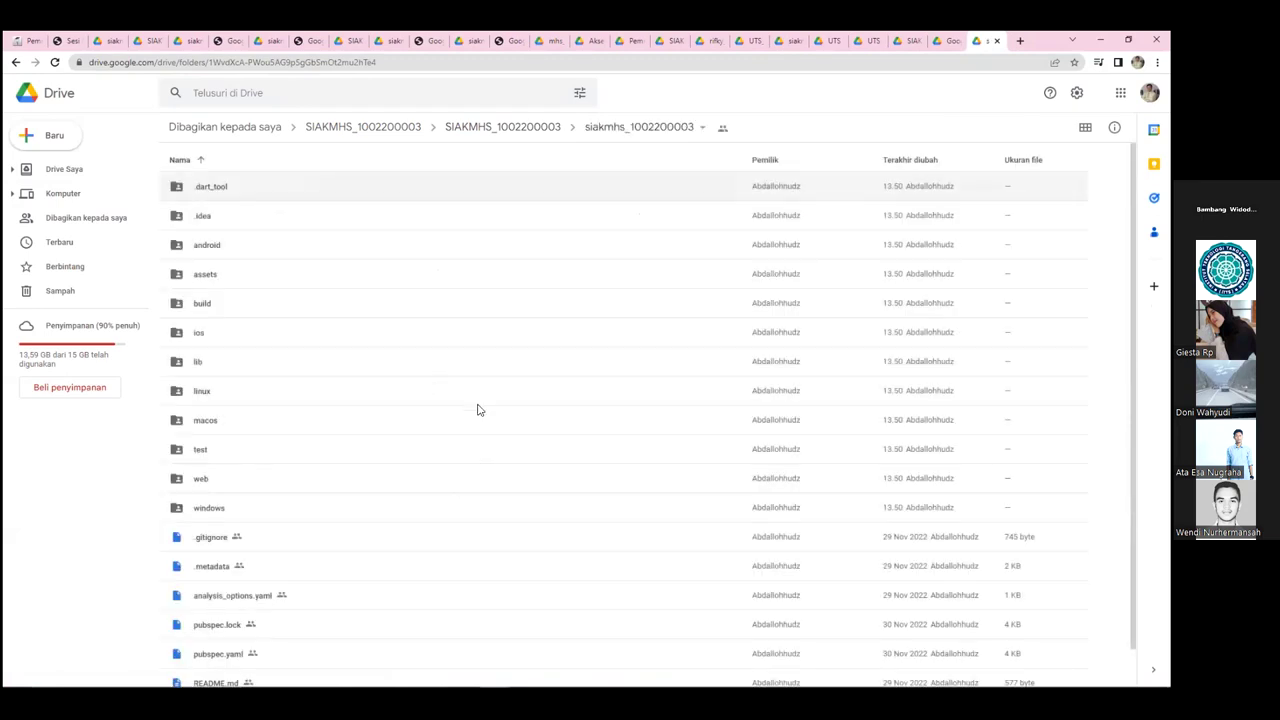
pyautogui.scroll(-1, 470, 330)
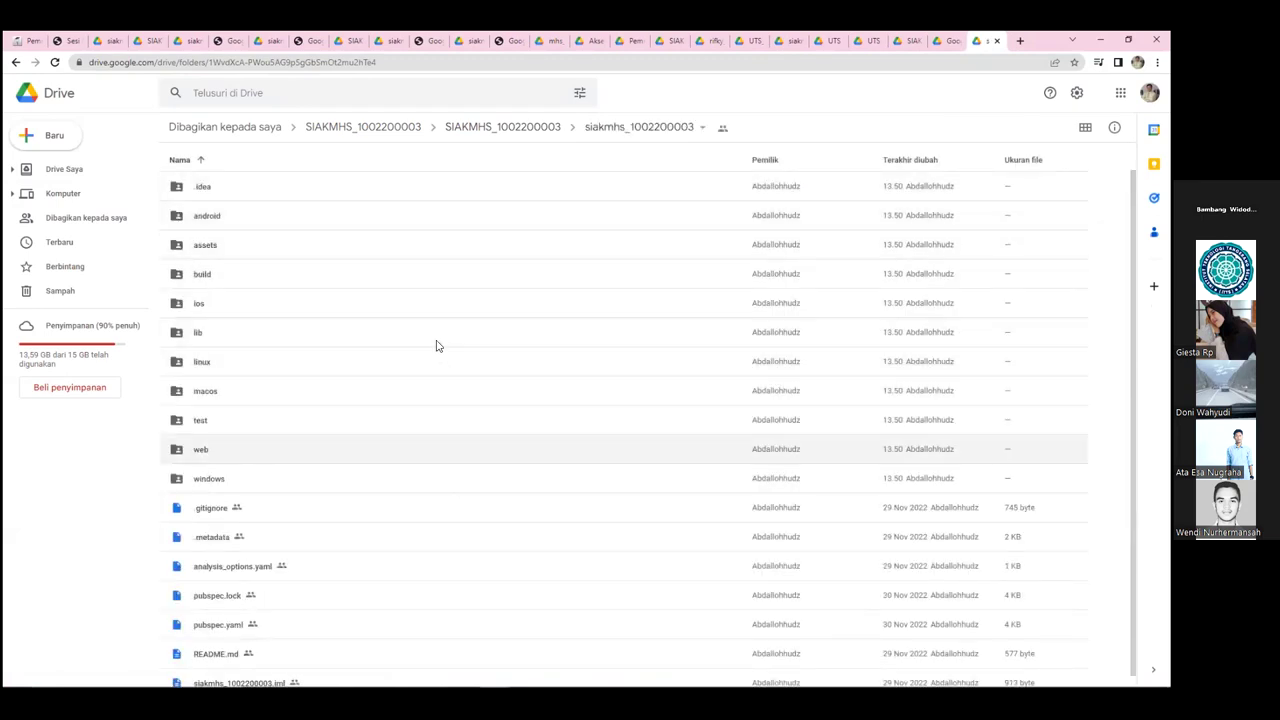
pyautogui.click(529, 132)
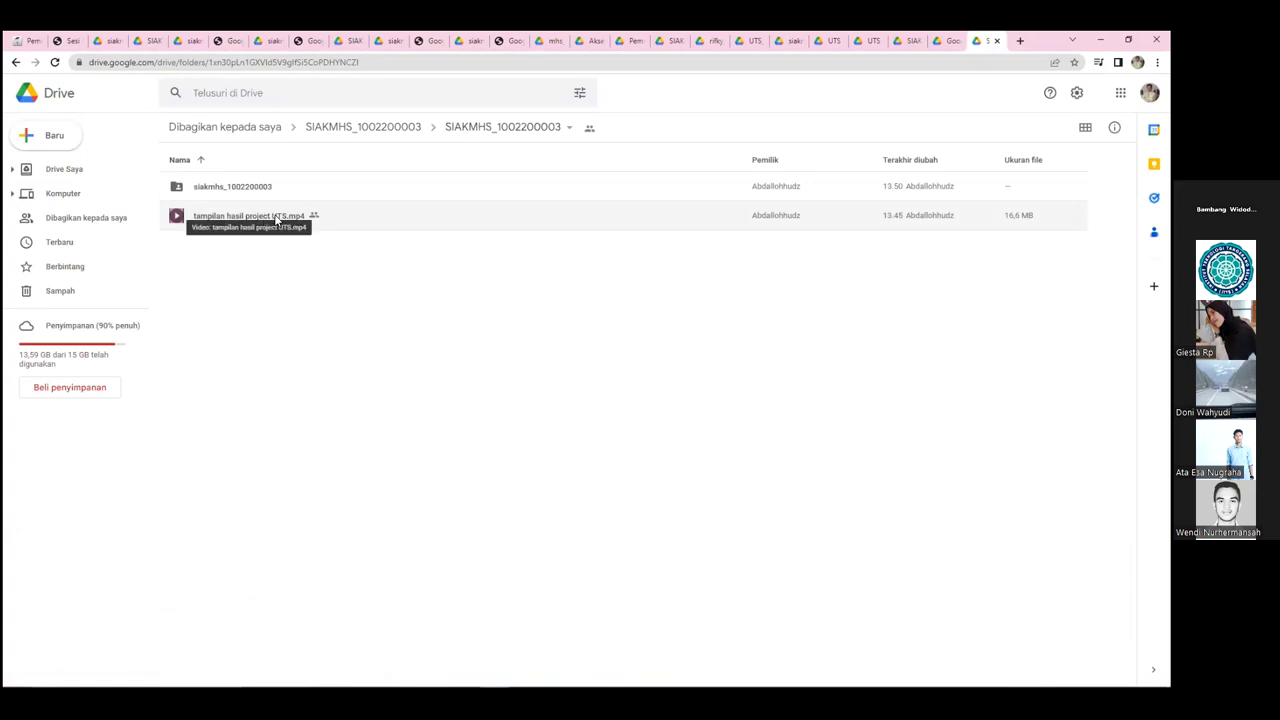
# - Preview the 'tampilan hasil project UTS.mp4' demo, briefly checking back on the Moodle grading page
pyautogui.doubleClick(285, 216)
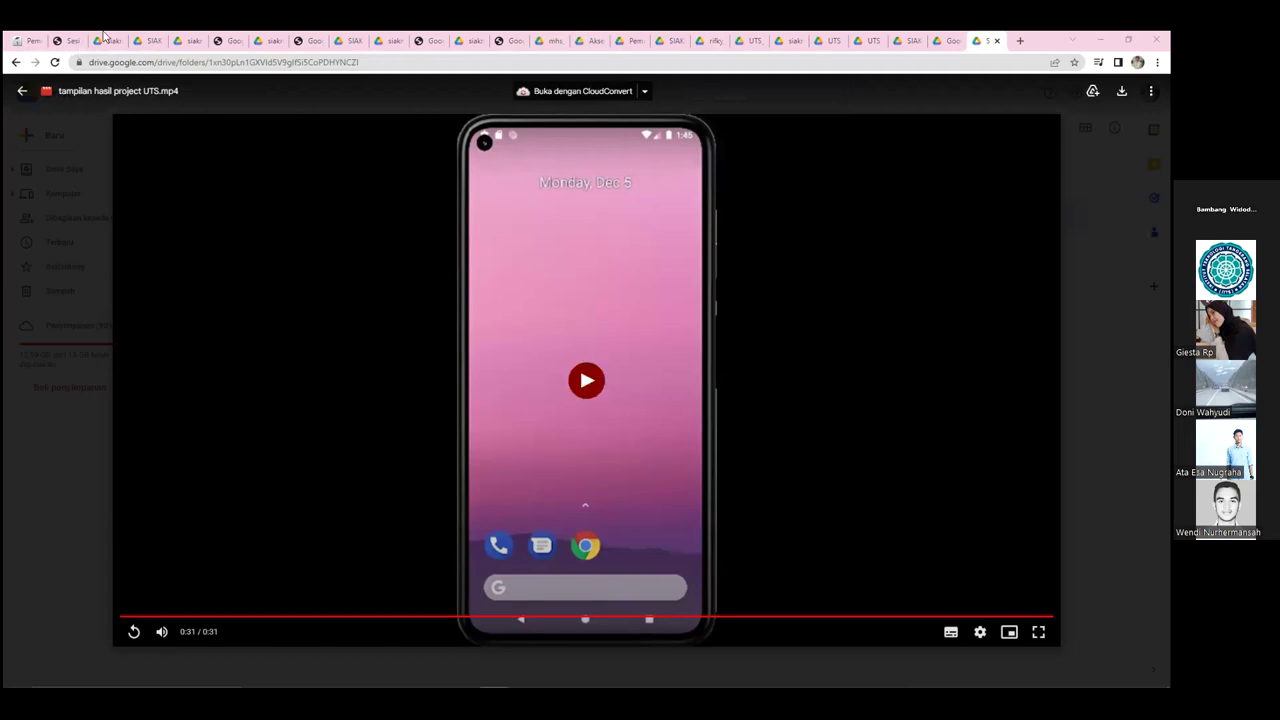
pyautogui.click(25, 41)
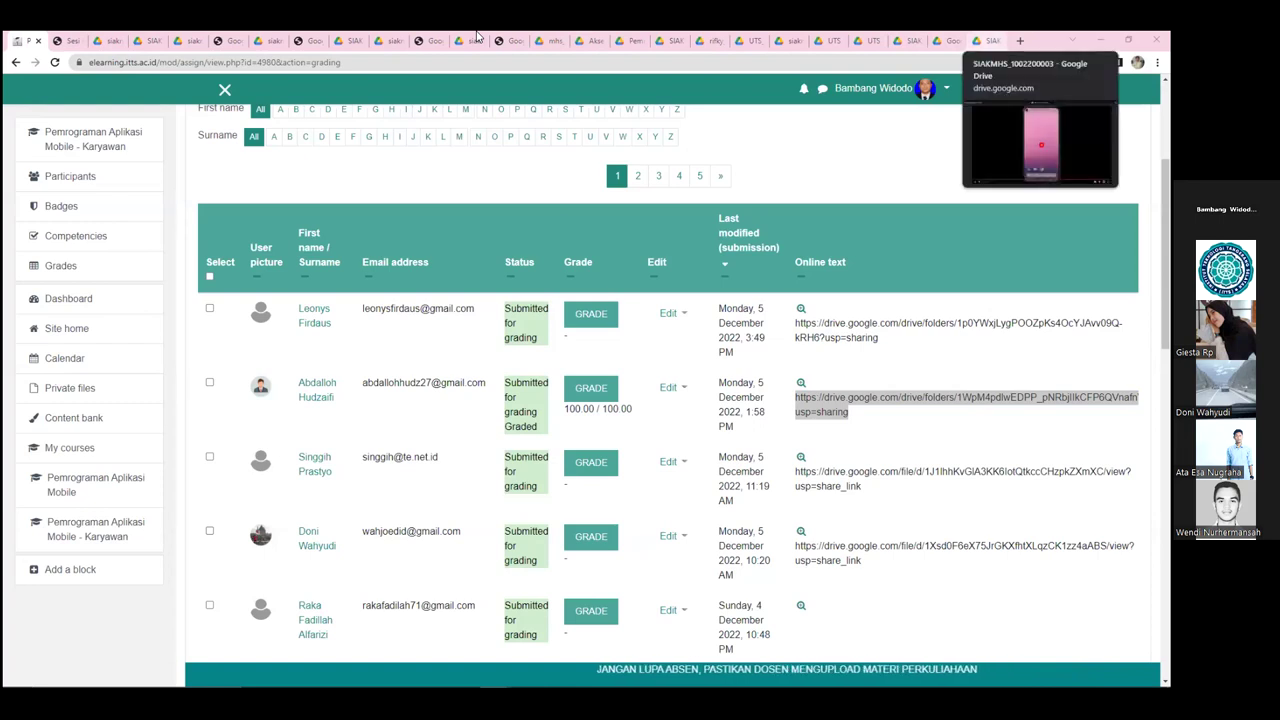
pyautogui.click(985, 40)
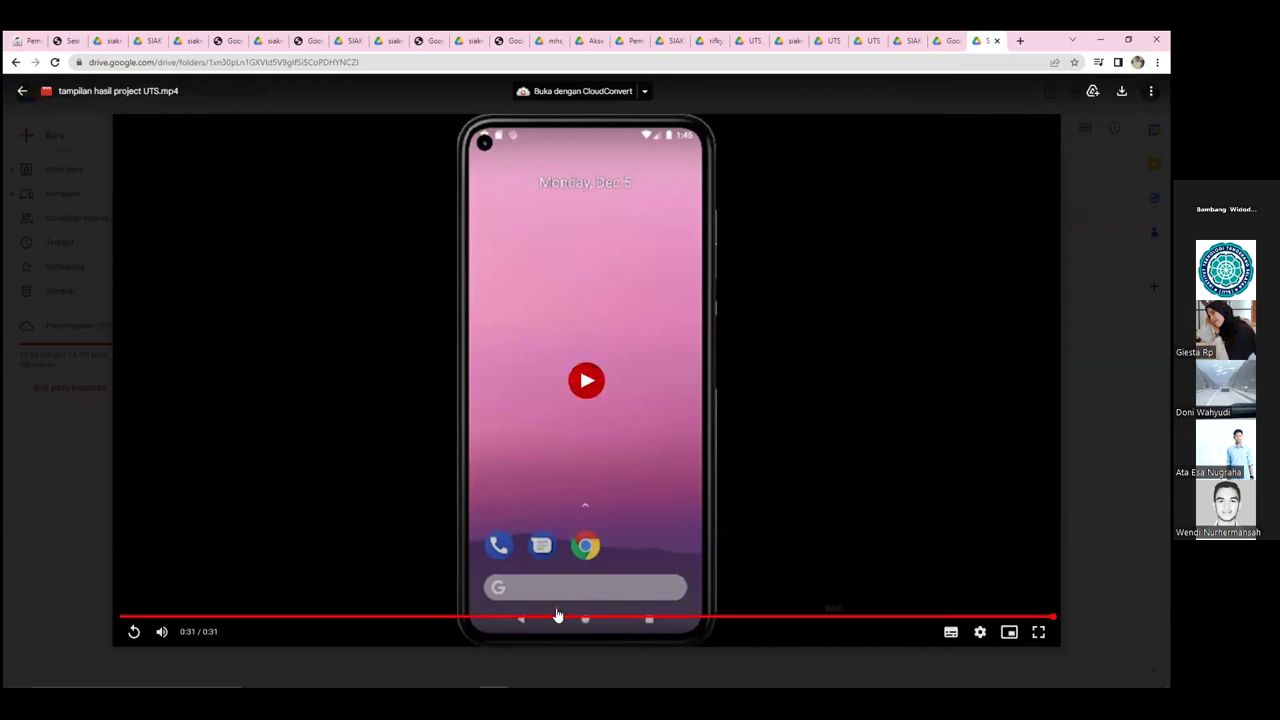
# - Scrub the demo between the 0:15 login screen and 0:18 schedule list, pausing at 0:19
pyautogui.click(710, 617)
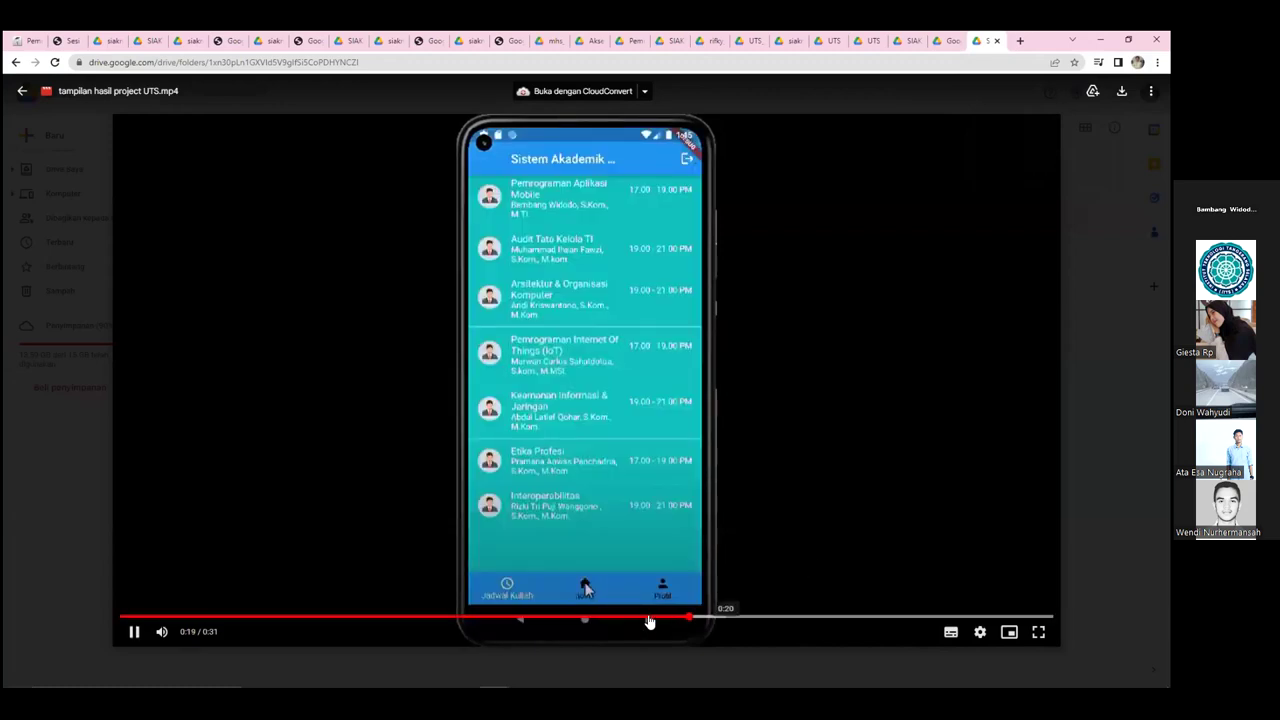
pyautogui.click(134, 632)
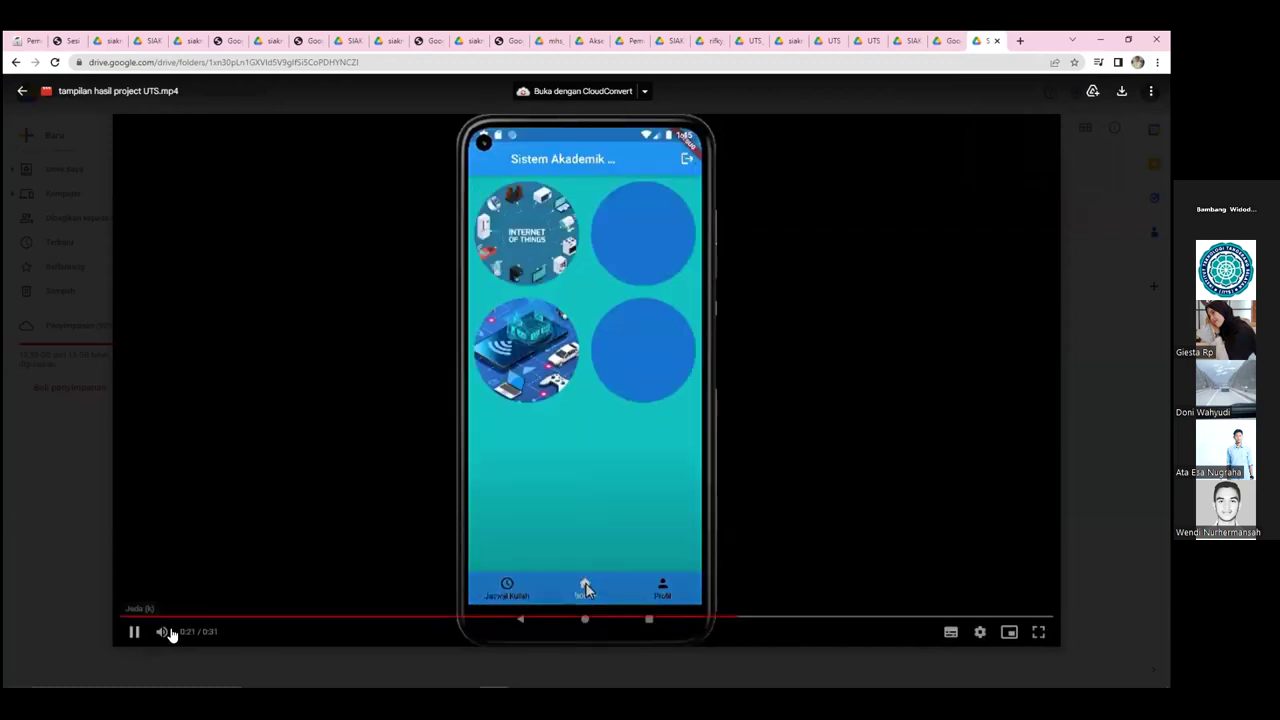
pyautogui.click(720, 617)
pyautogui.click(662, 617)
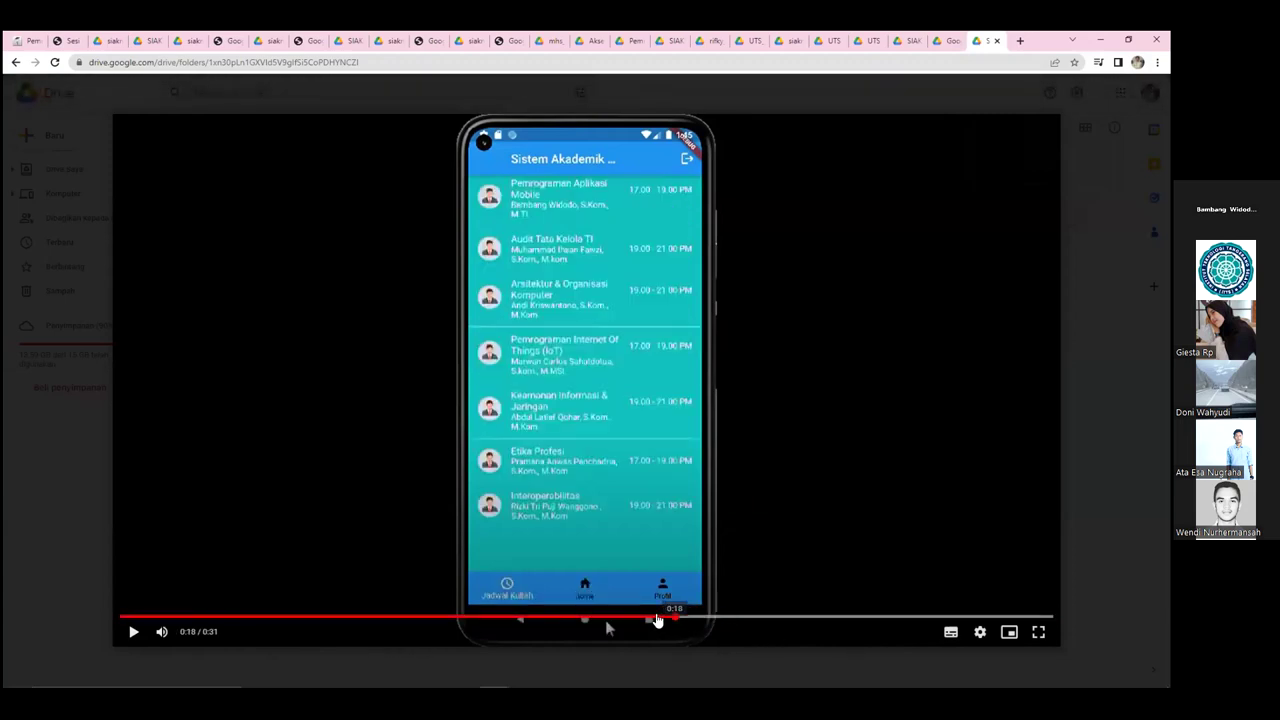
pyautogui.click(134, 632)
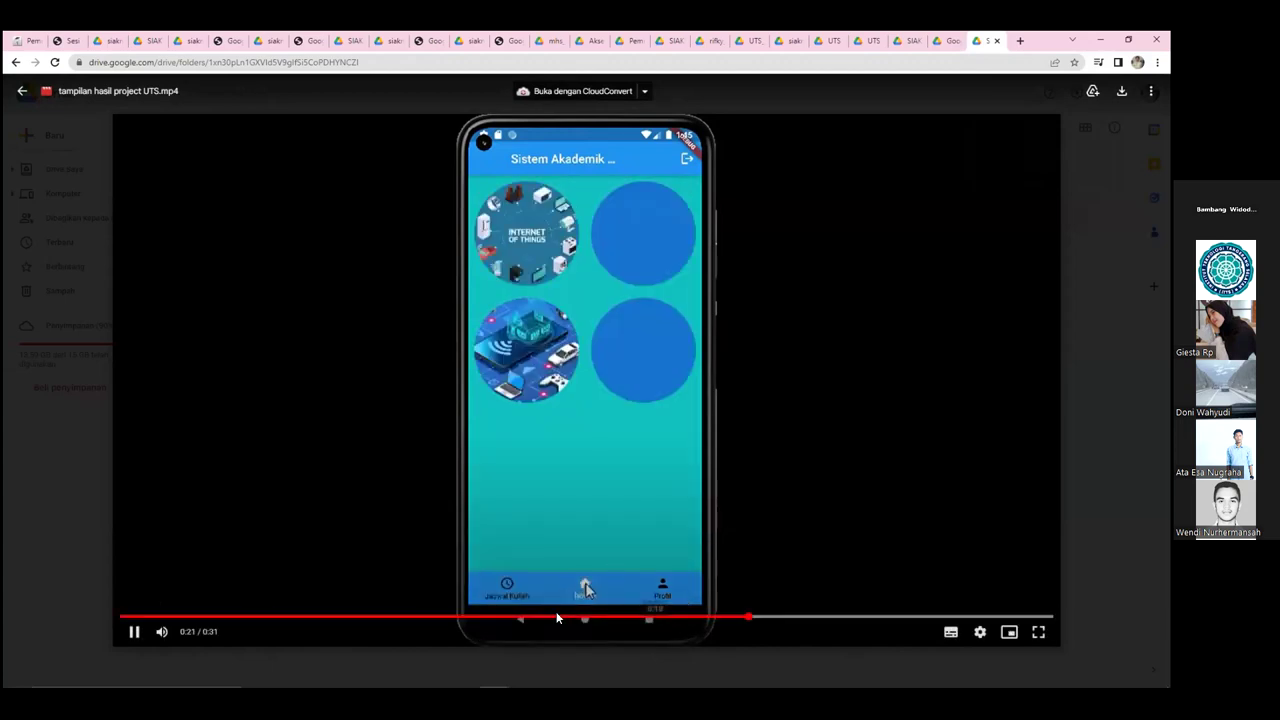
pyautogui.click(665, 617)
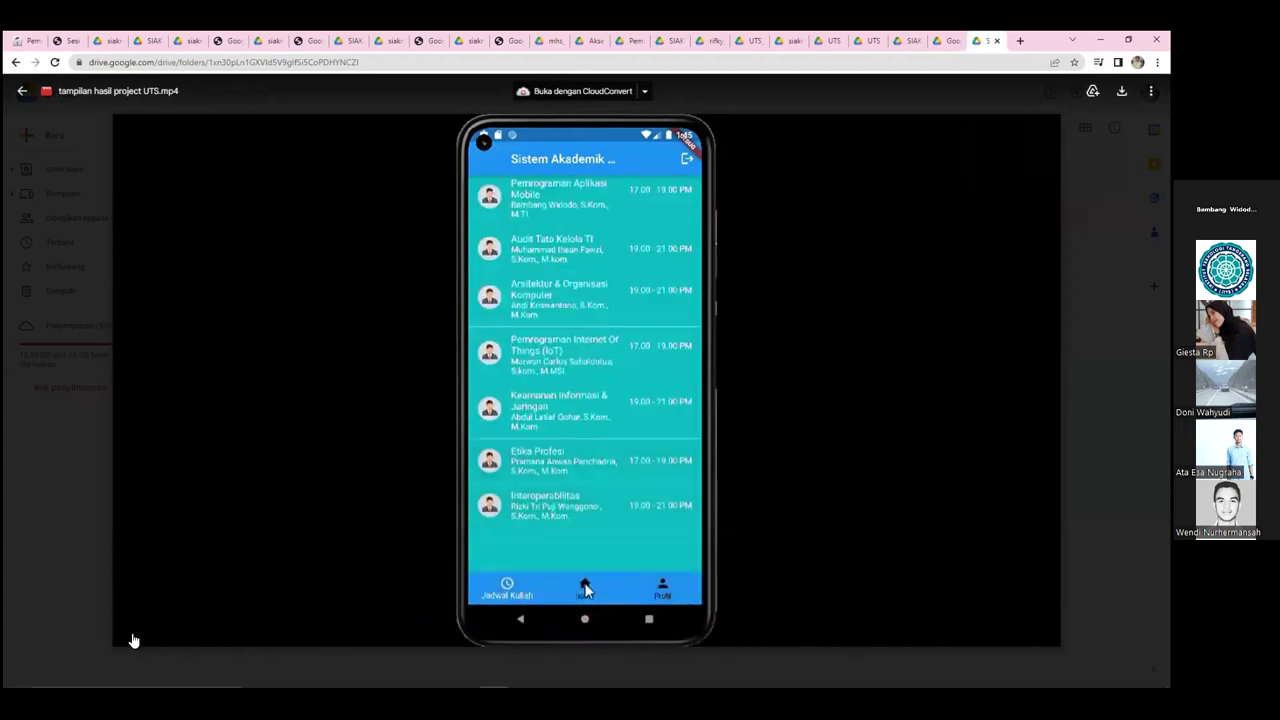
pyautogui.click(313, 487)
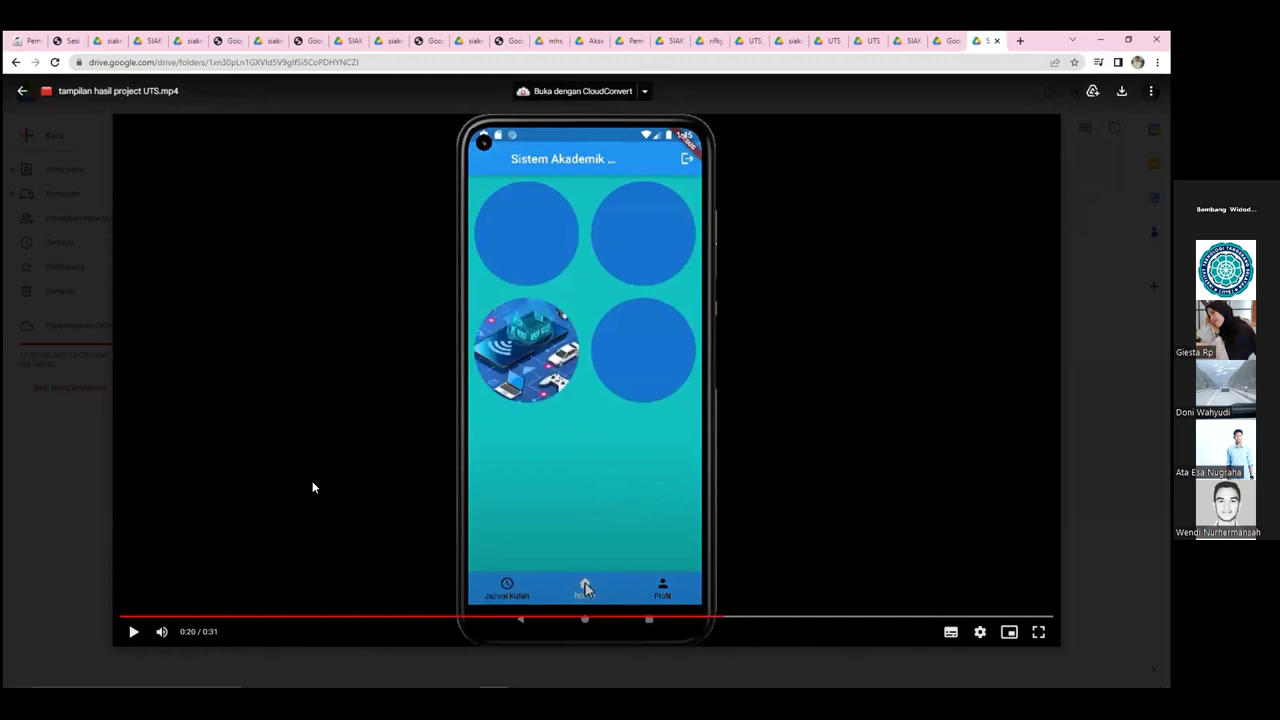
pyautogui.click(588, 617)
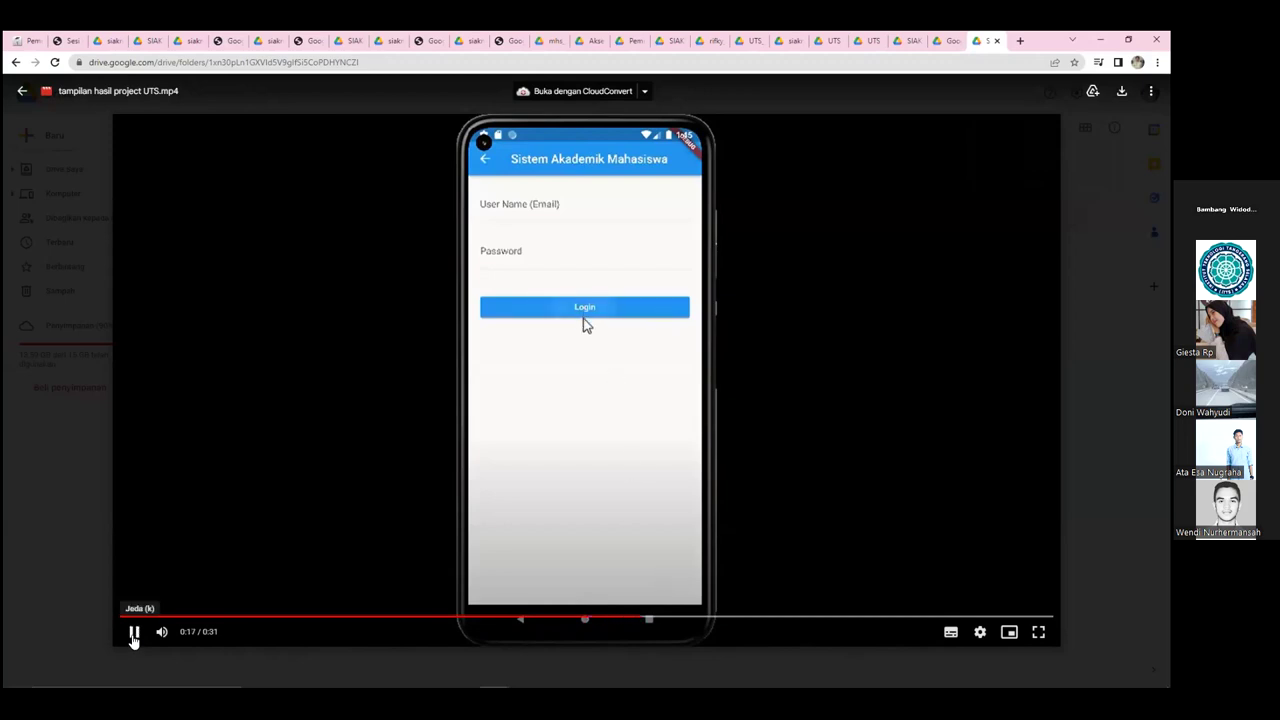
pyautogui.press('k')
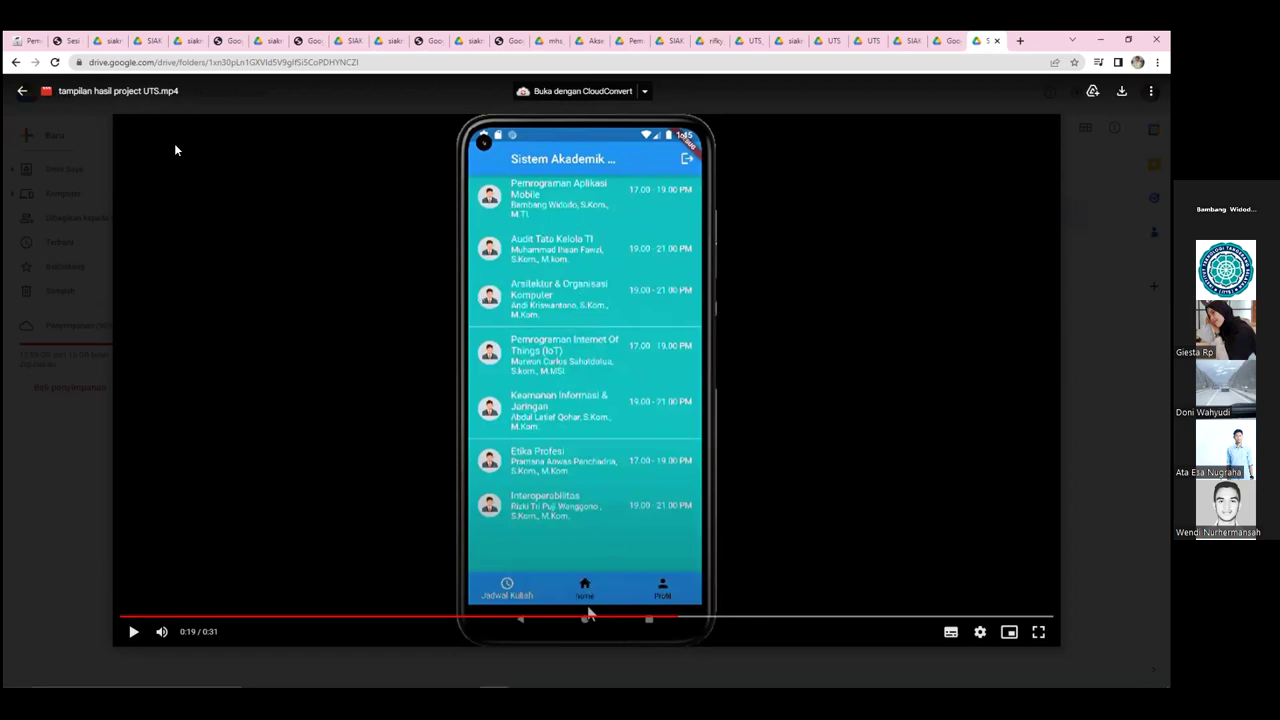
# - Bring up the assignment PDF's page 3 screen-flow diagram for comparison
pyautogui.hotkey('ctrl', '2')
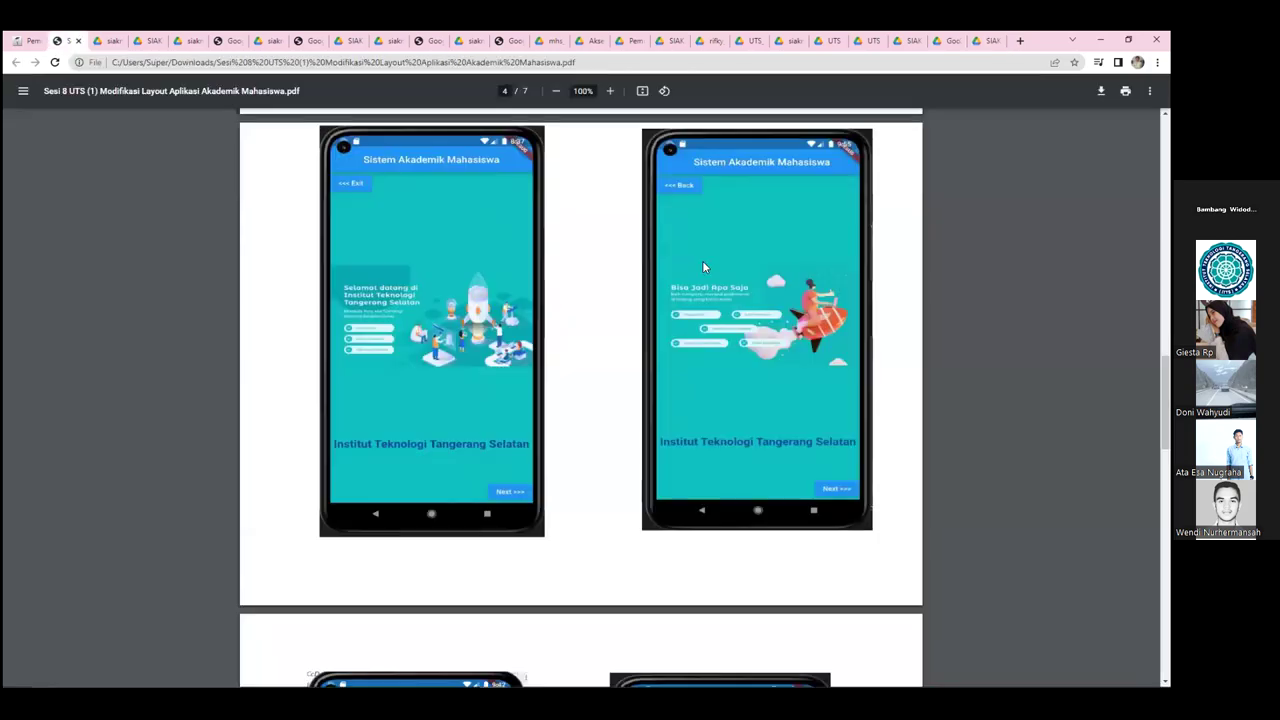
pyautogui.scroll(10, 702, 267)
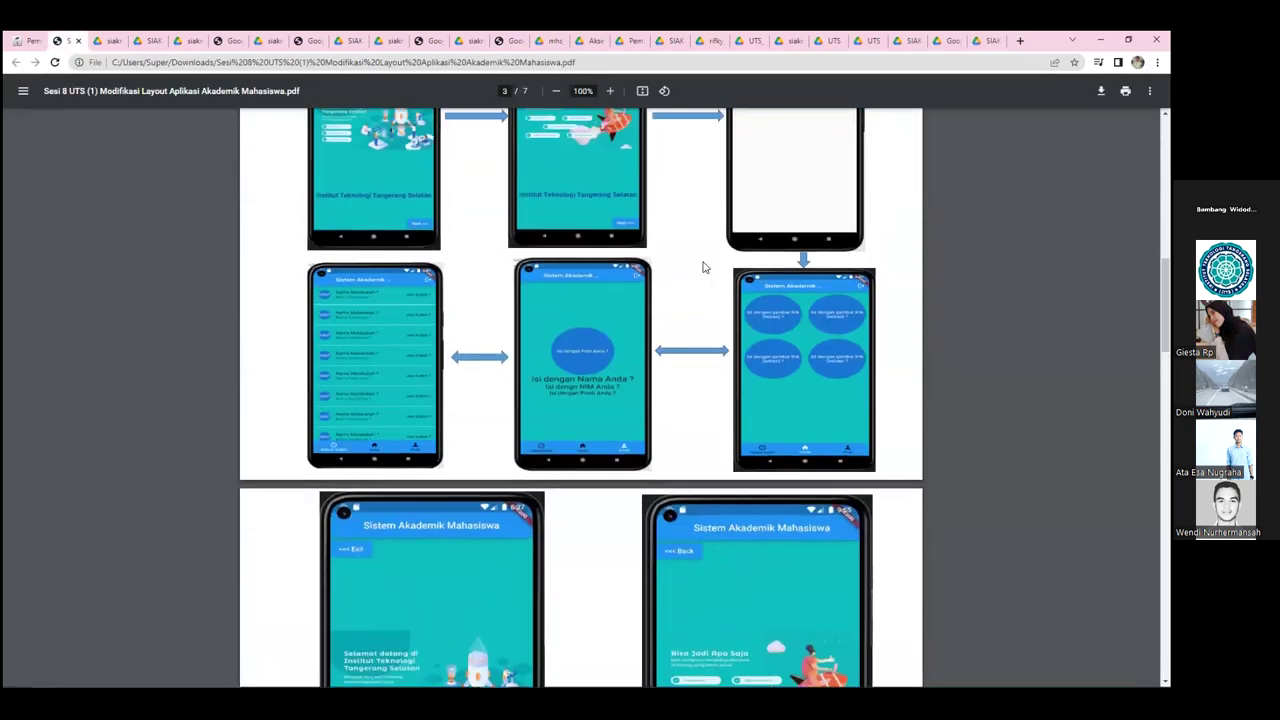
pyautogui.scroll(-2, 703, 267)
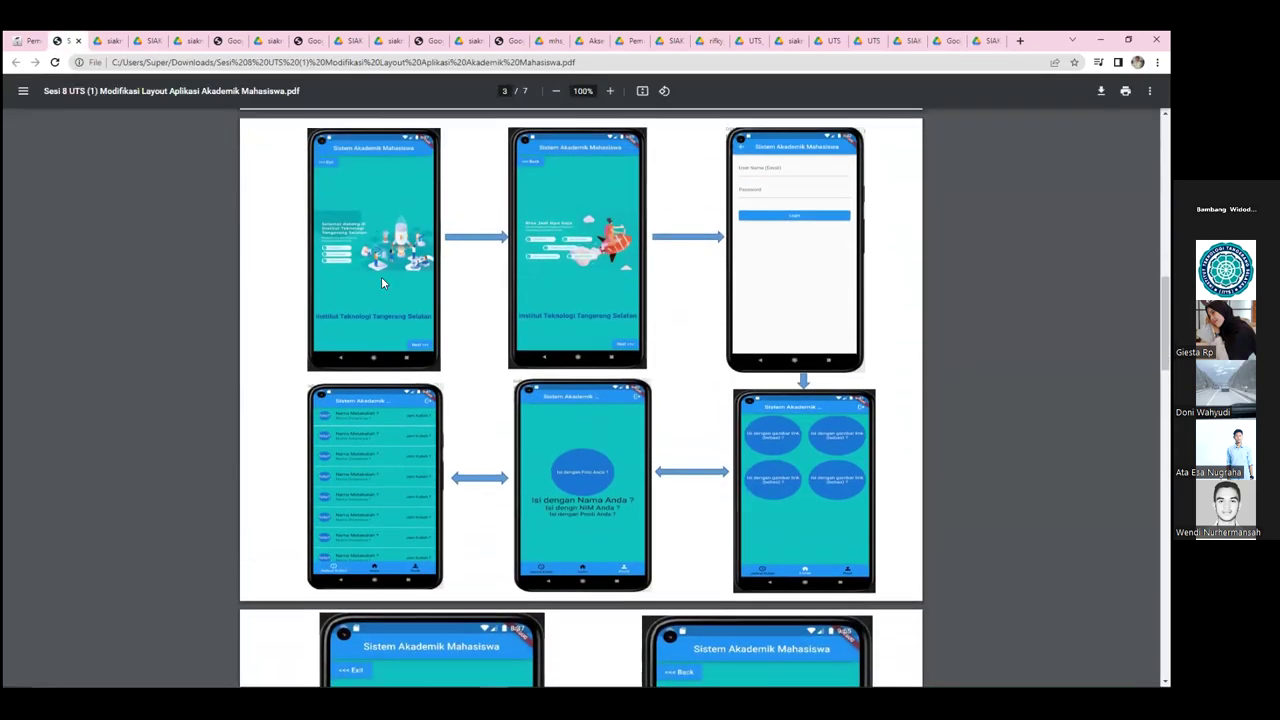